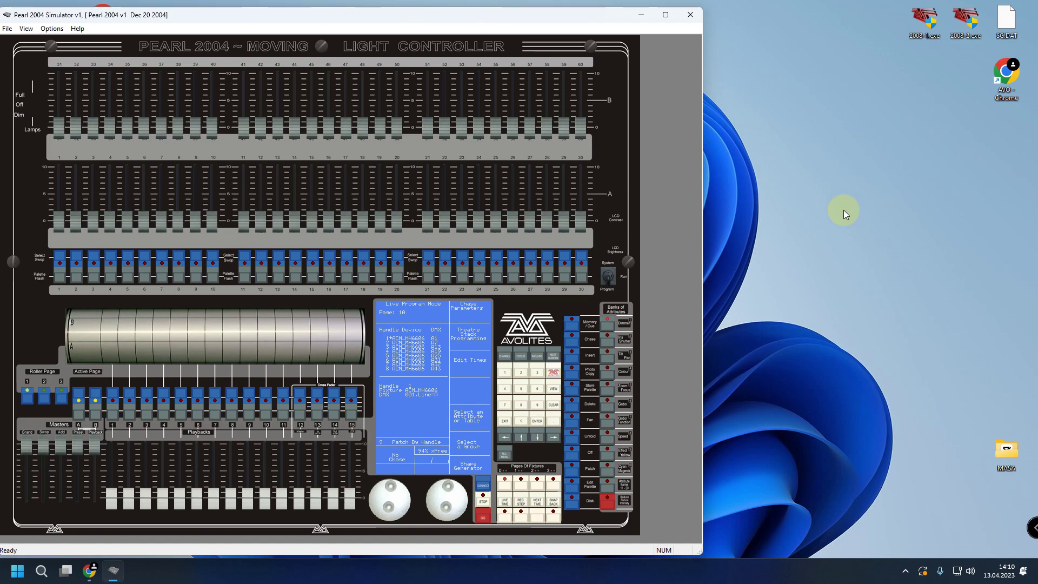
Step: Open the R20 folder inside AVOLITES\FIXTURES on the FLASH (G:) drive
left_click_drag(382, 19, 413, 24)
double_click(20, 19)
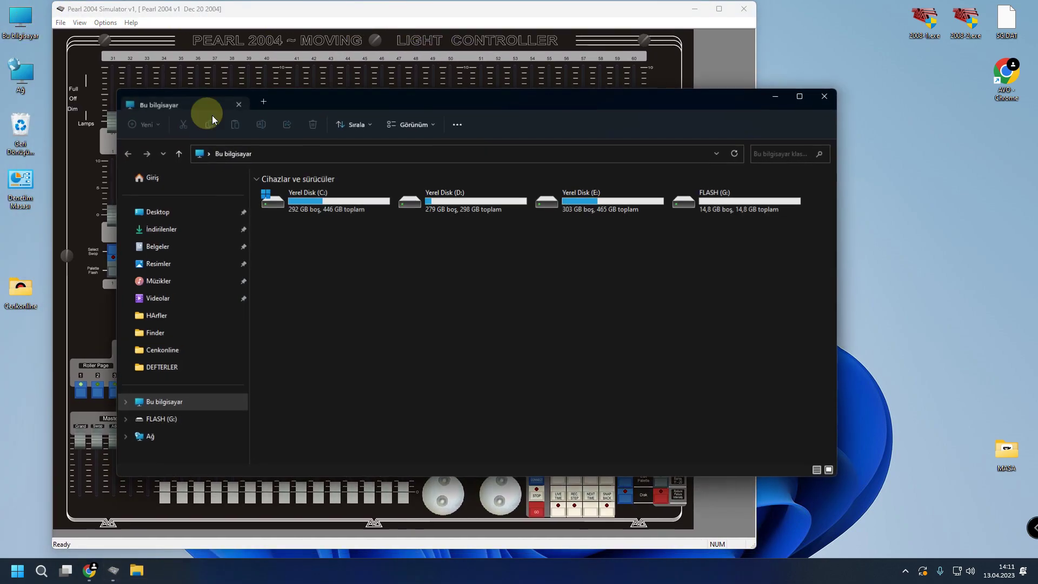
double_click(716, 198)
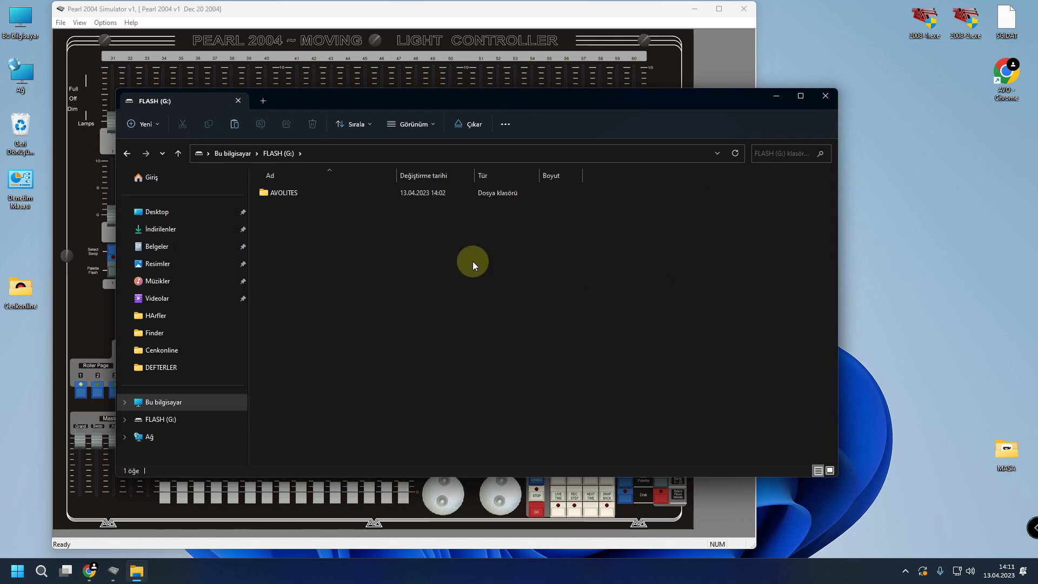
left_click(178, 153)
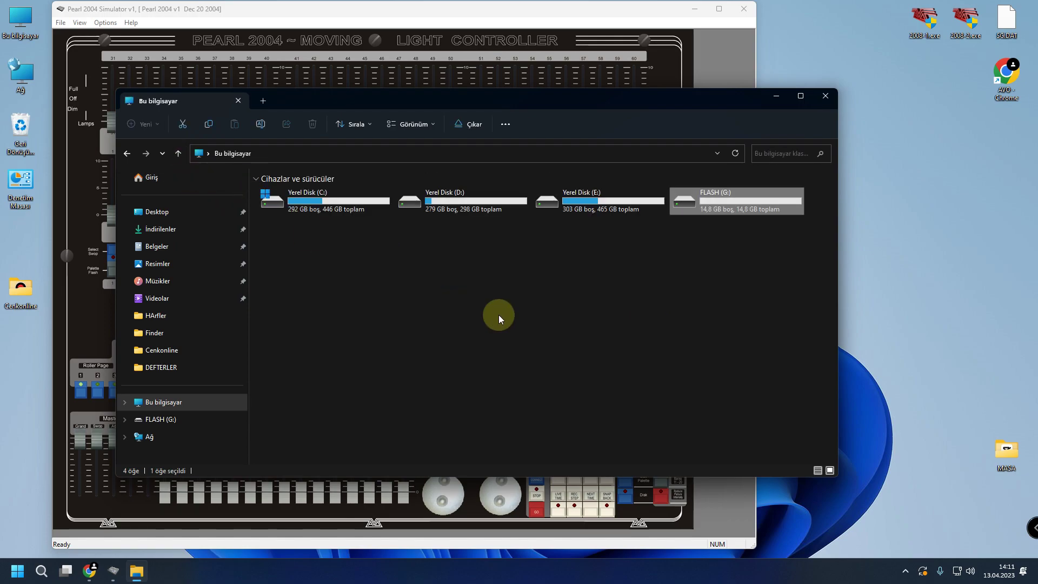
double_click(710, 208)
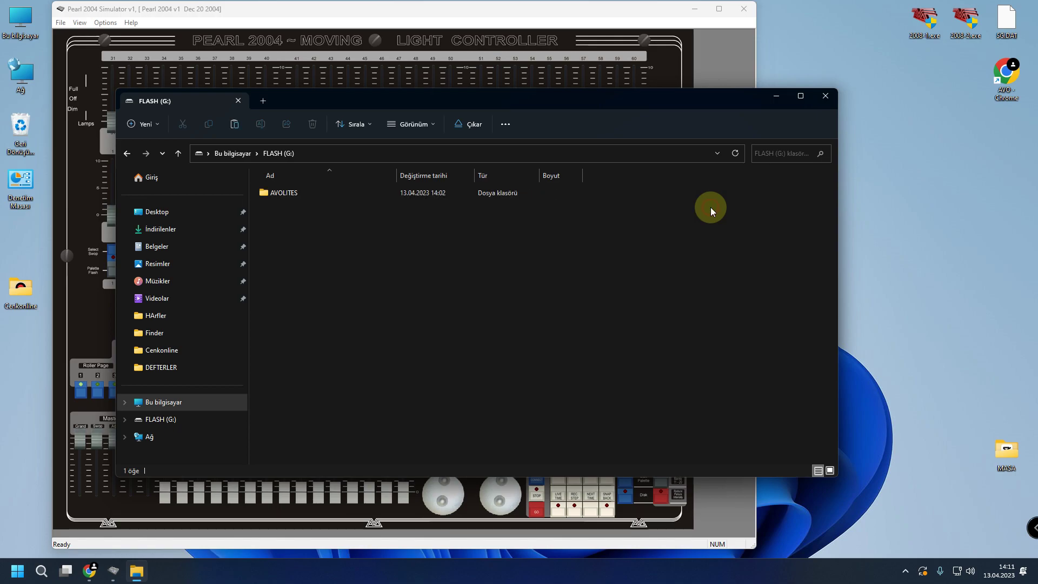
double_click(307, 192)
double_click(309, 193)
double_click(308, 195)
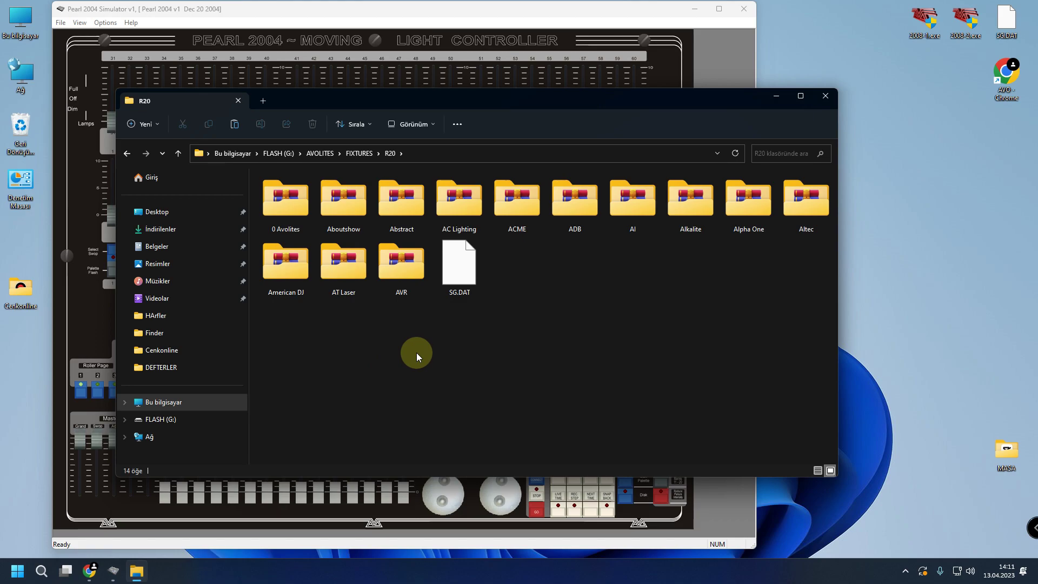
Step: Examine the SG.DAT file and the full path of the R20 folder, and close the file window
left_click_drag(461, 277, 484, 304)
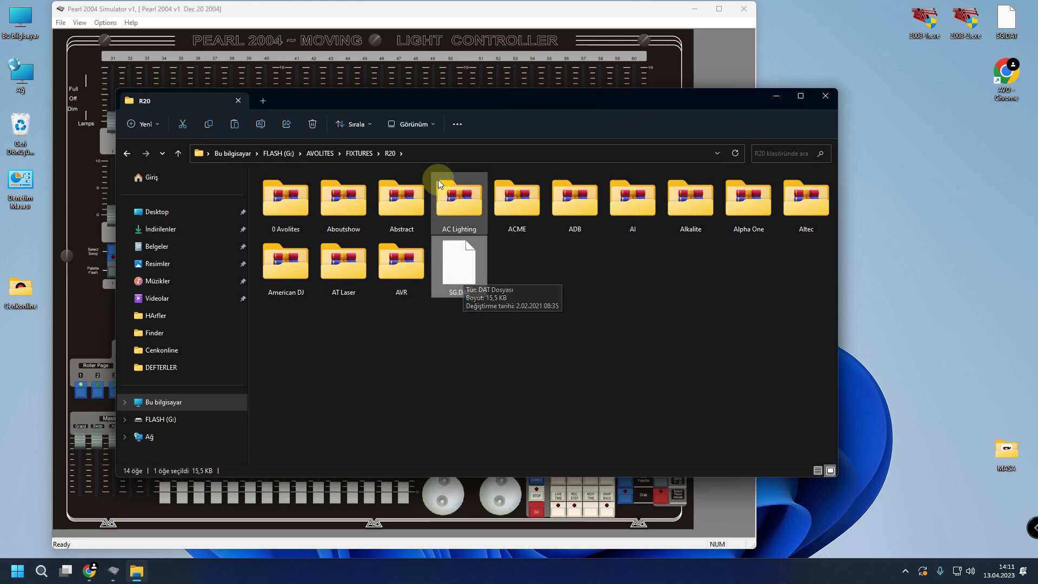
left_click(438, 155)
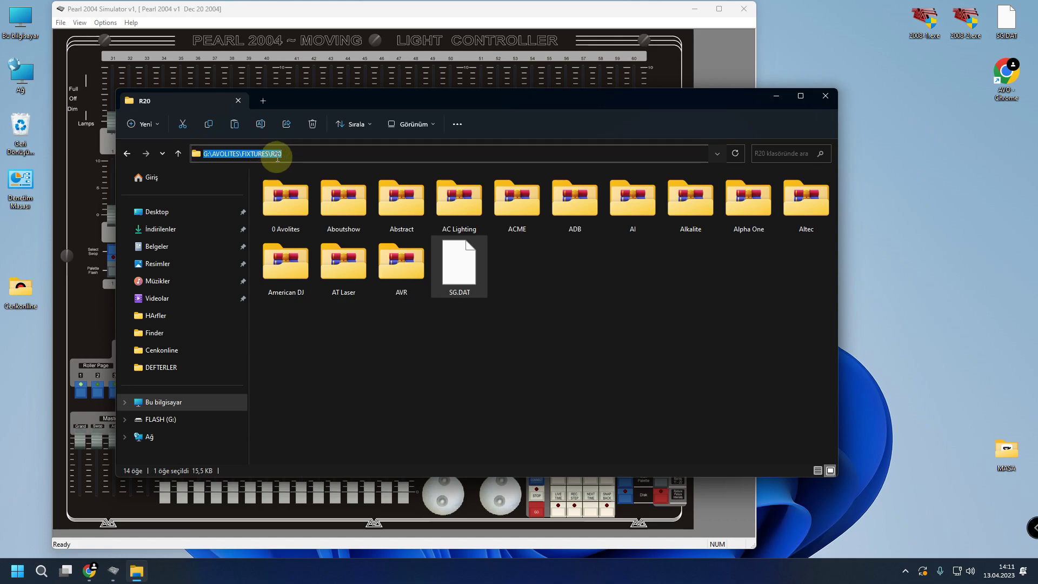
left_click(317, 360)
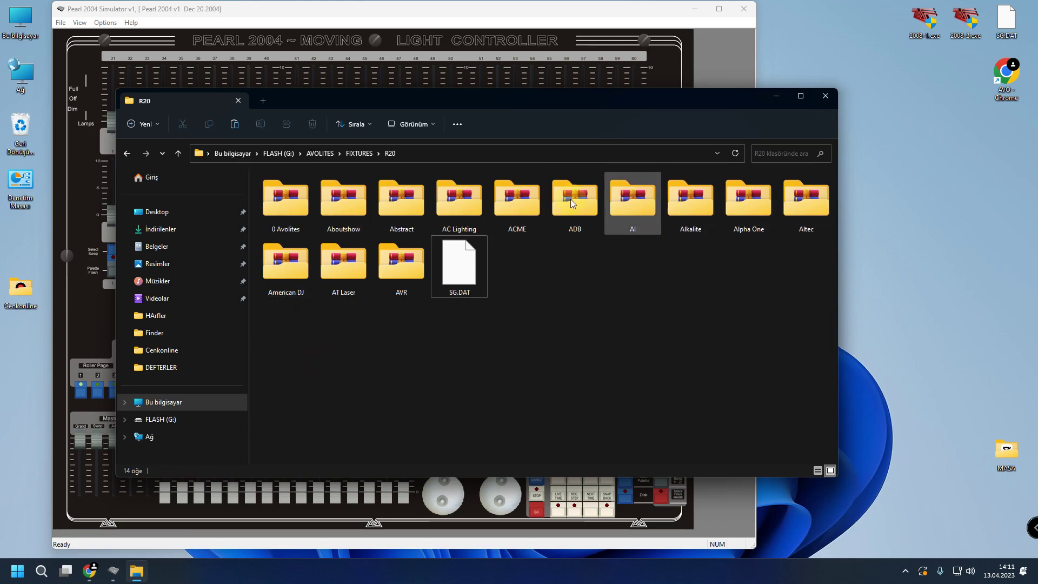
left_click(477, 292)
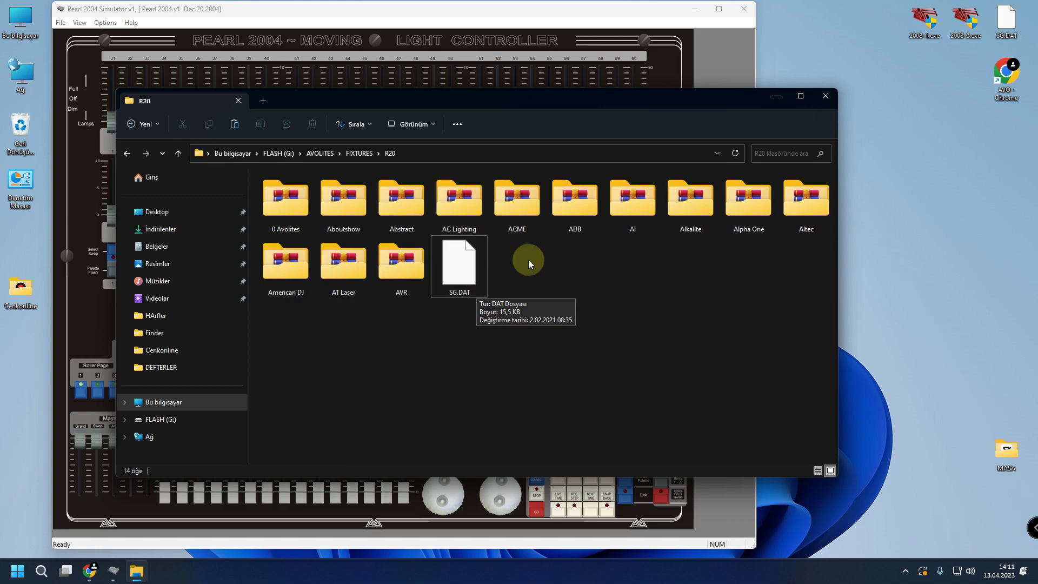
left_click(825, 96)
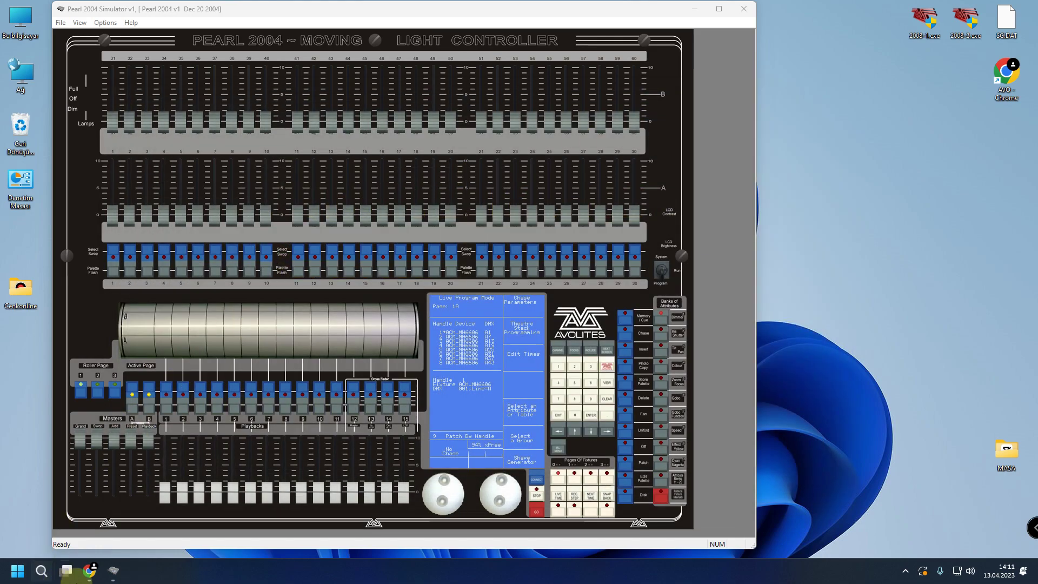
Step: Switch to Chrome, go back to the "avolites fixture" search results and open the Avolites Personality Library site
mouse_move(113, 575)
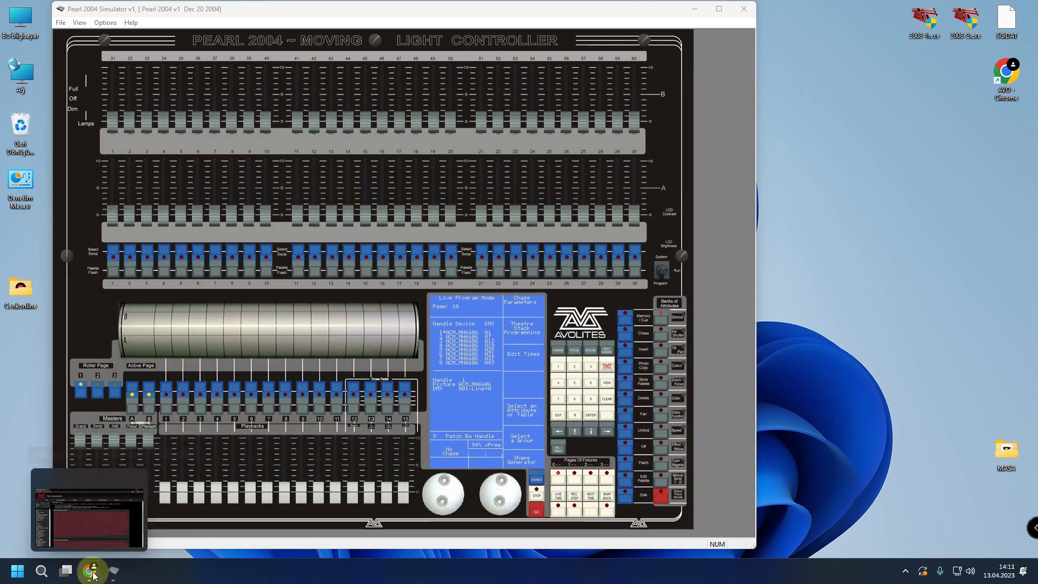
left_click(88, 569)
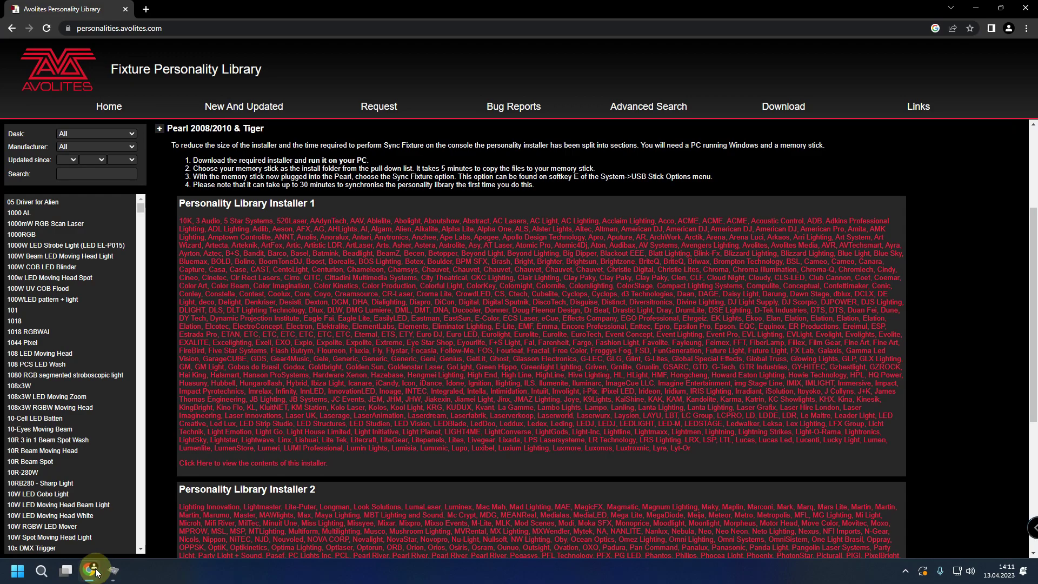
left_click(12, 30)
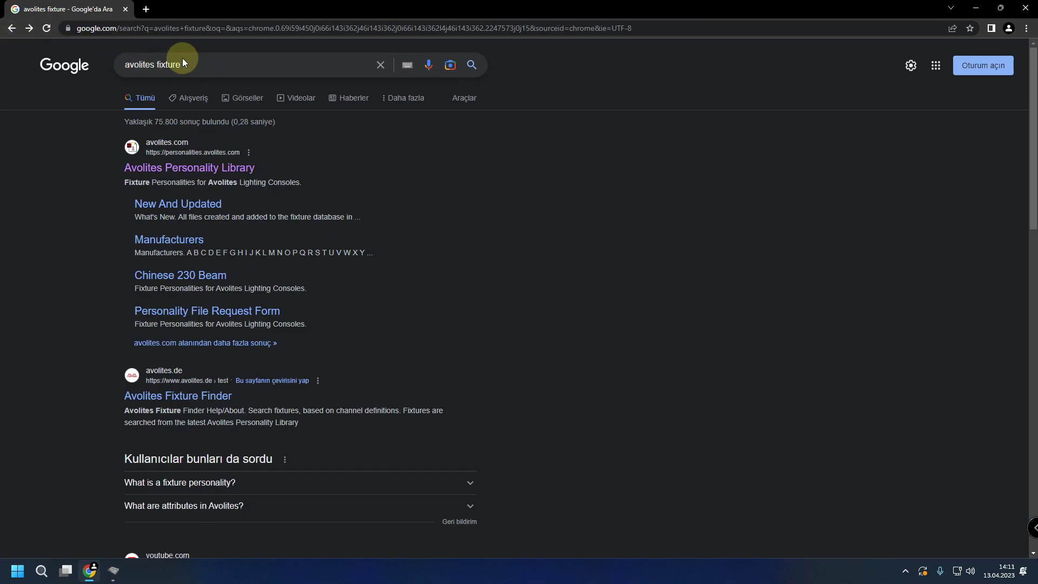
left_click(174, 173)
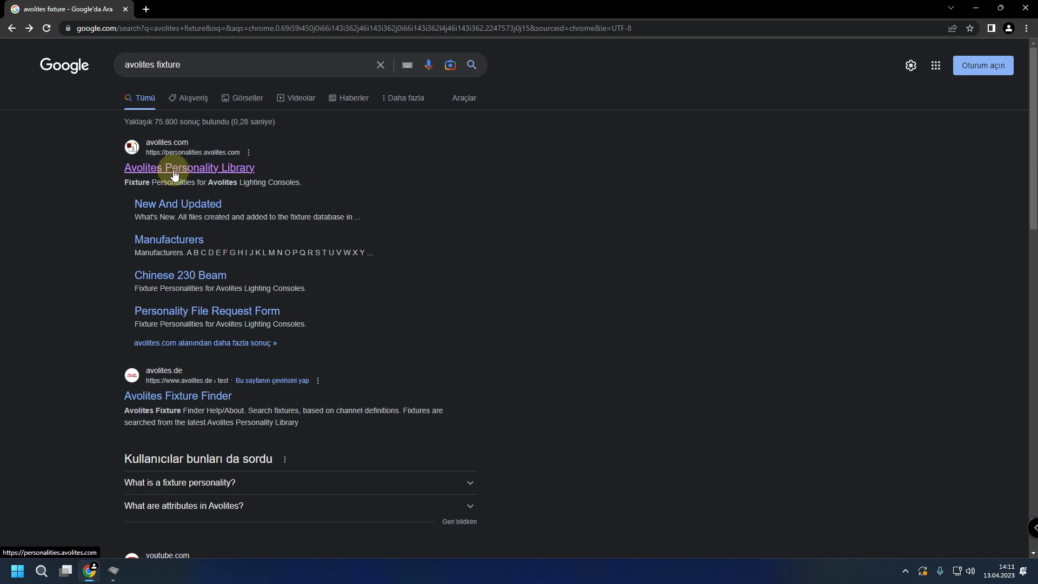
left_click(177, 169)
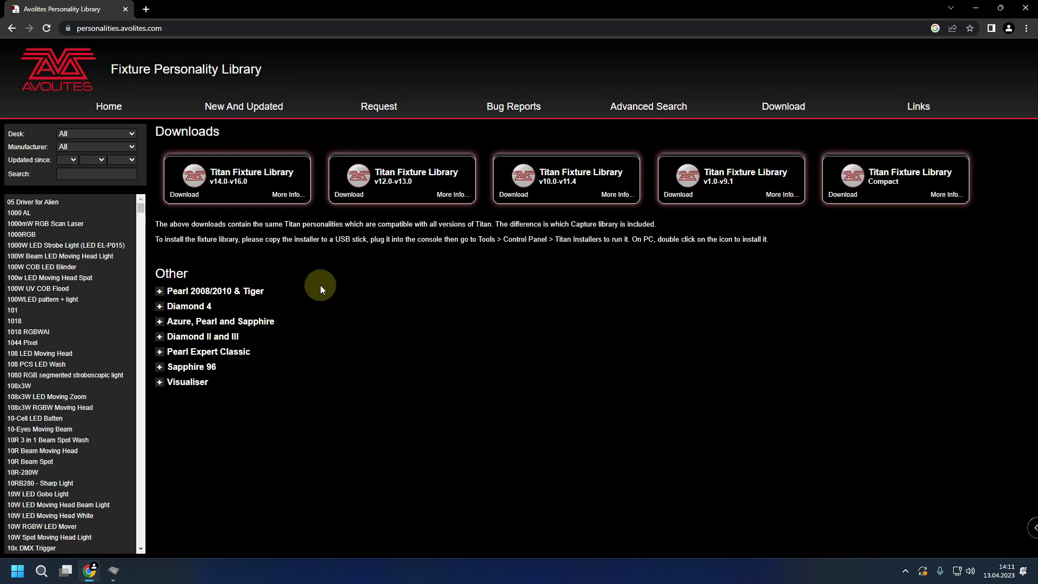
Step: Expand the Pearl 2008/2010 & Tiger downloads, review the Personality Library installers and close the browser
left_click(229, 291)
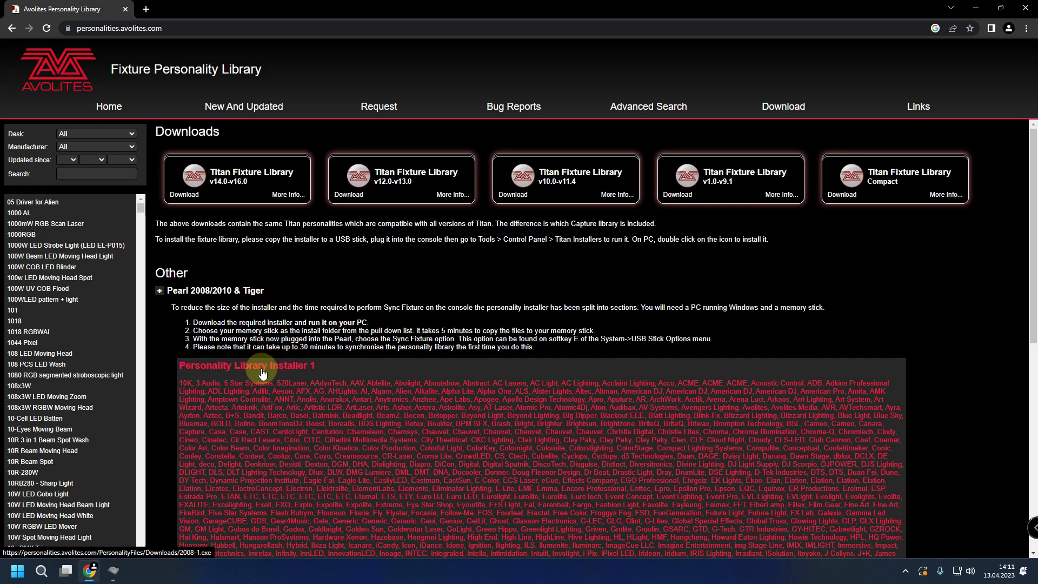
scroll(262, 373, "down", 4)
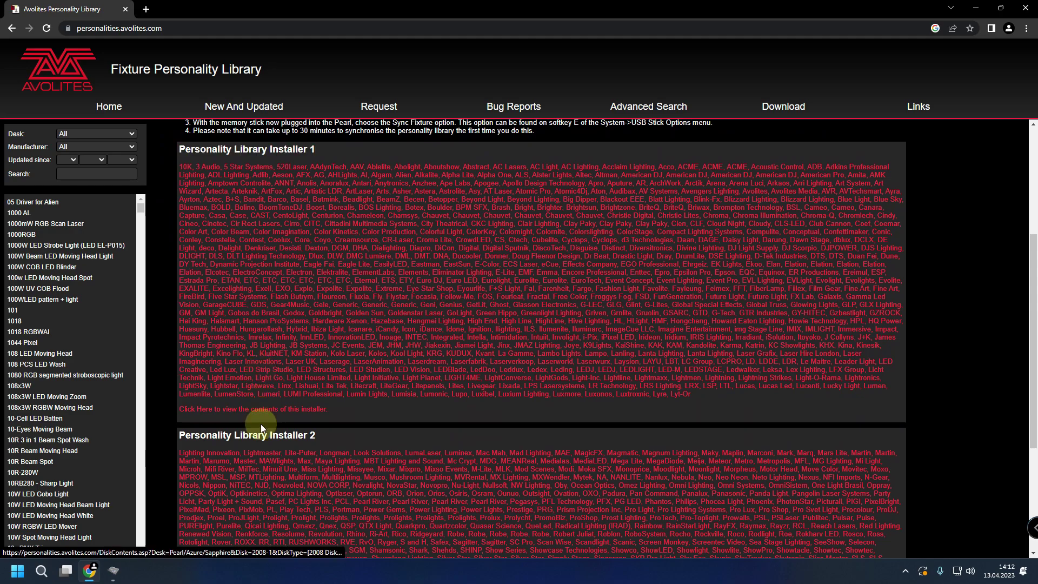
left_click(1026, 8)
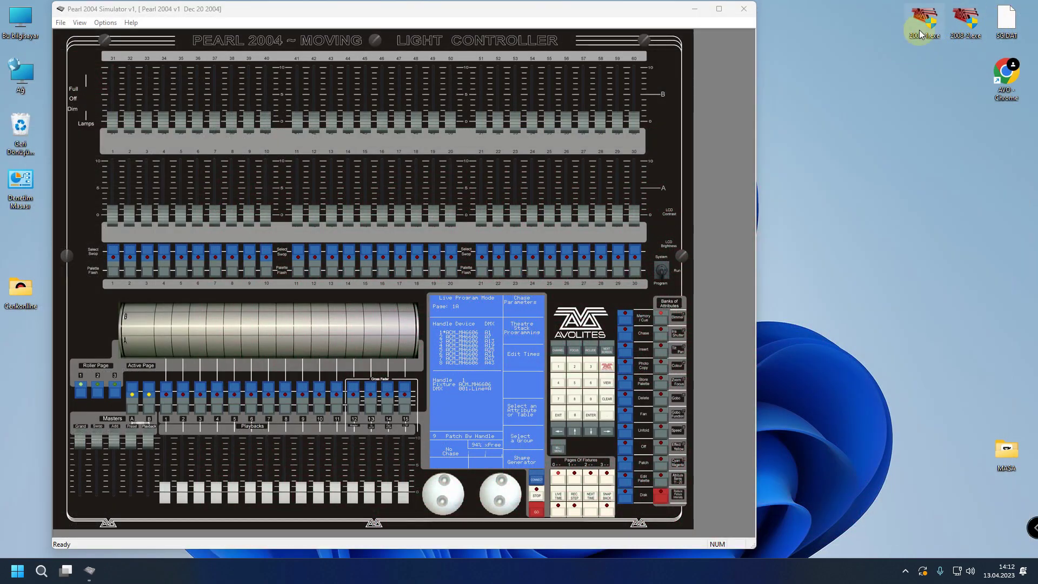
left_click(926, 26)
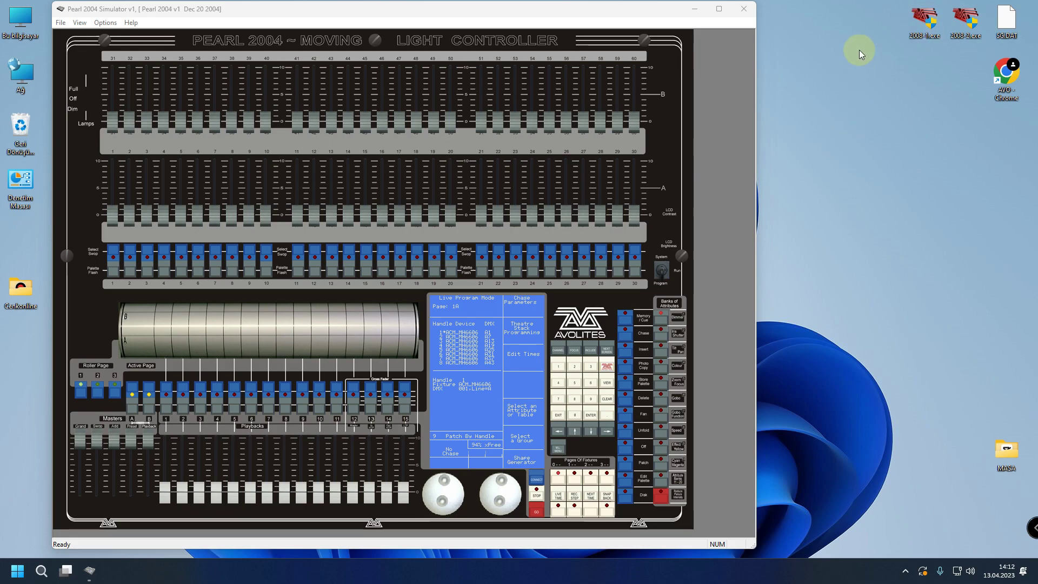
double_click(930, 24)
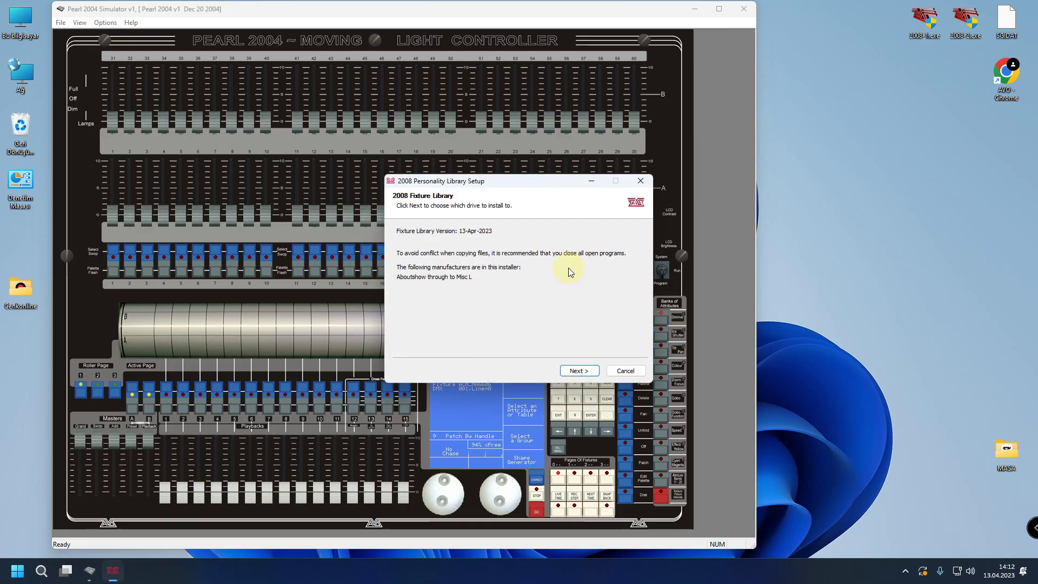
left_click(575, 371)
left_click(505, 245)
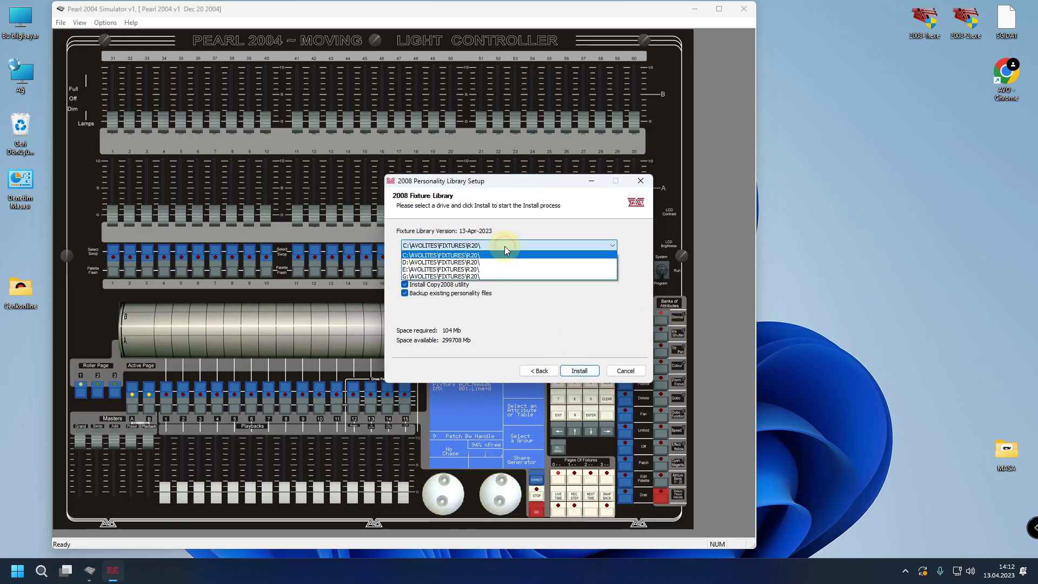
left_click(491, 275)
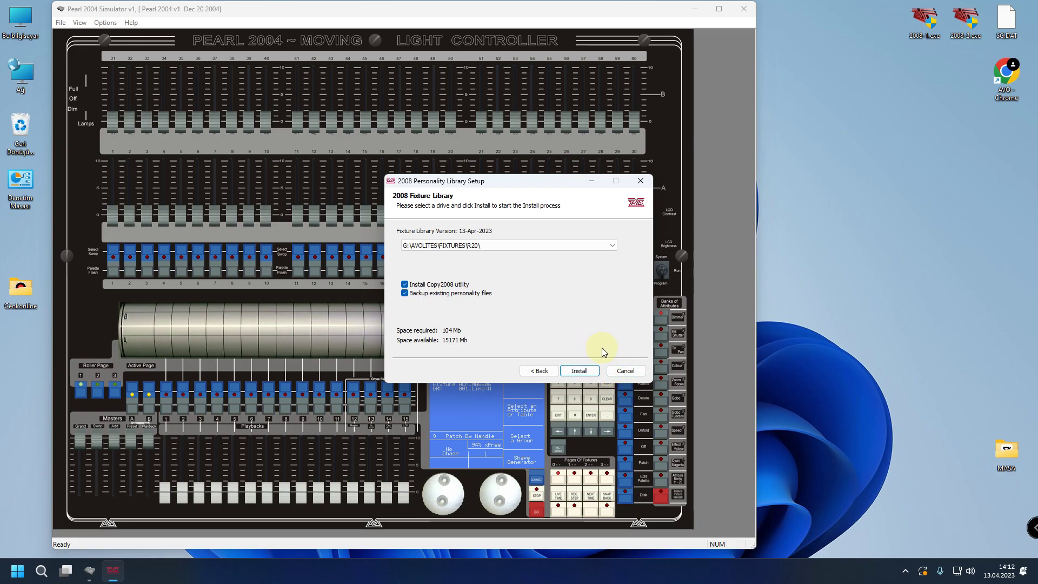
left_click(623, 371)
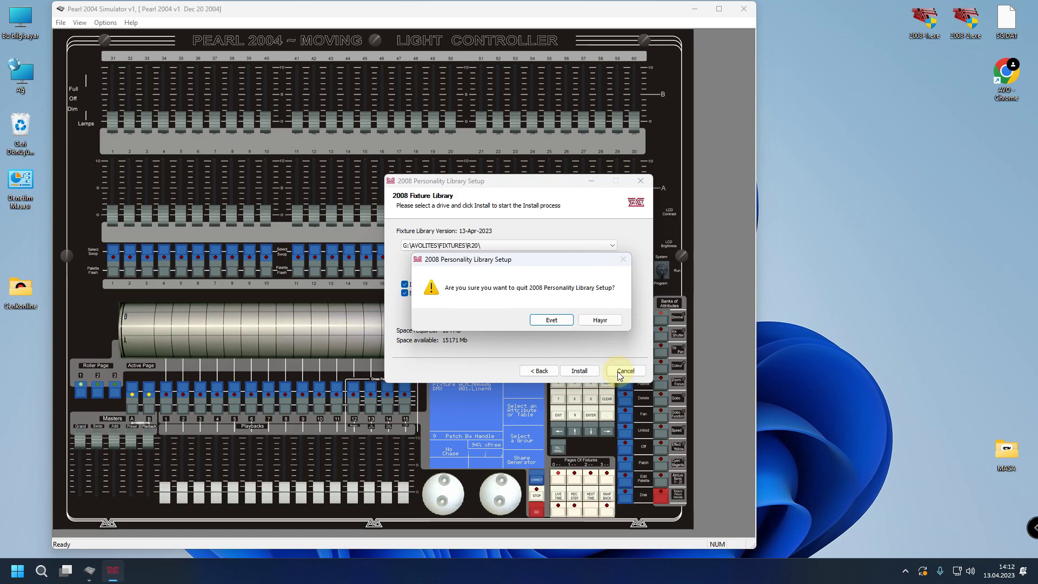
left_click(550, 320)
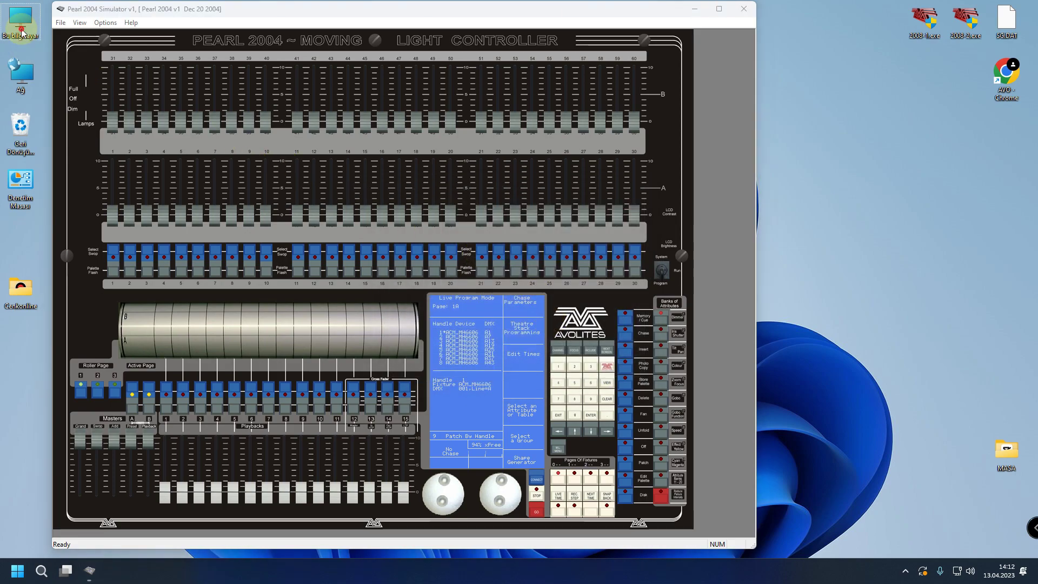
Step: Inspect the fixture folders and SG.DAT in AVOLITES\FIXTURES\R20 on the flash drive, back out of the folders and close the window
double_click(20, 24)
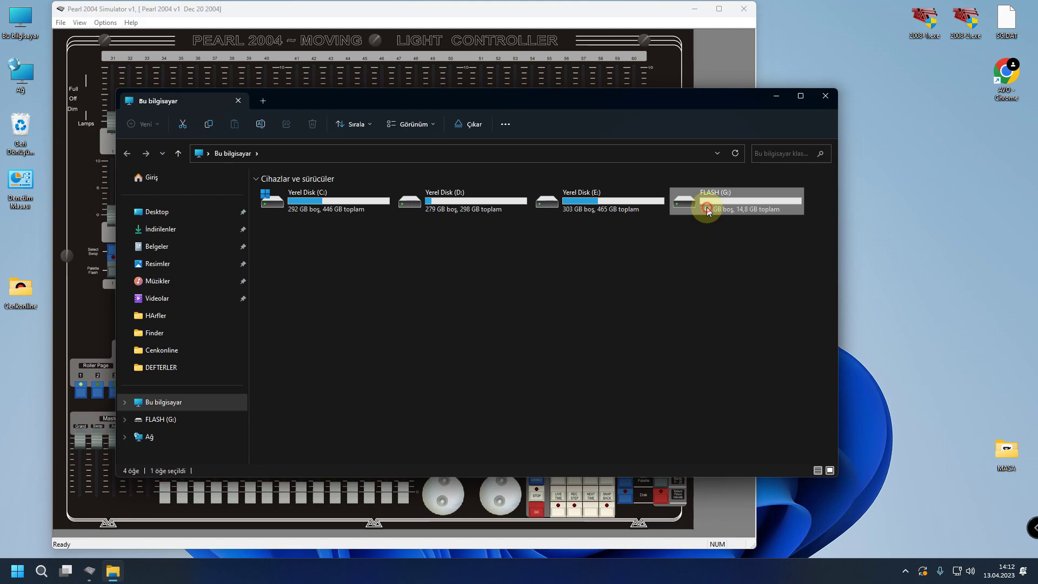
double_click(706, 204)
double_click(300, 196)
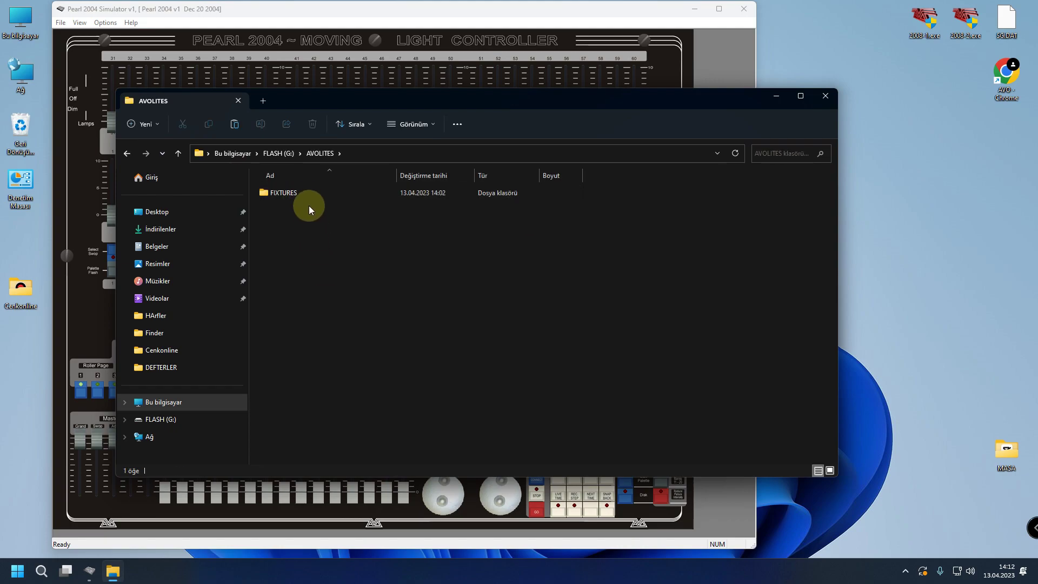
double_click(303, 199)
double_click(294, 199)
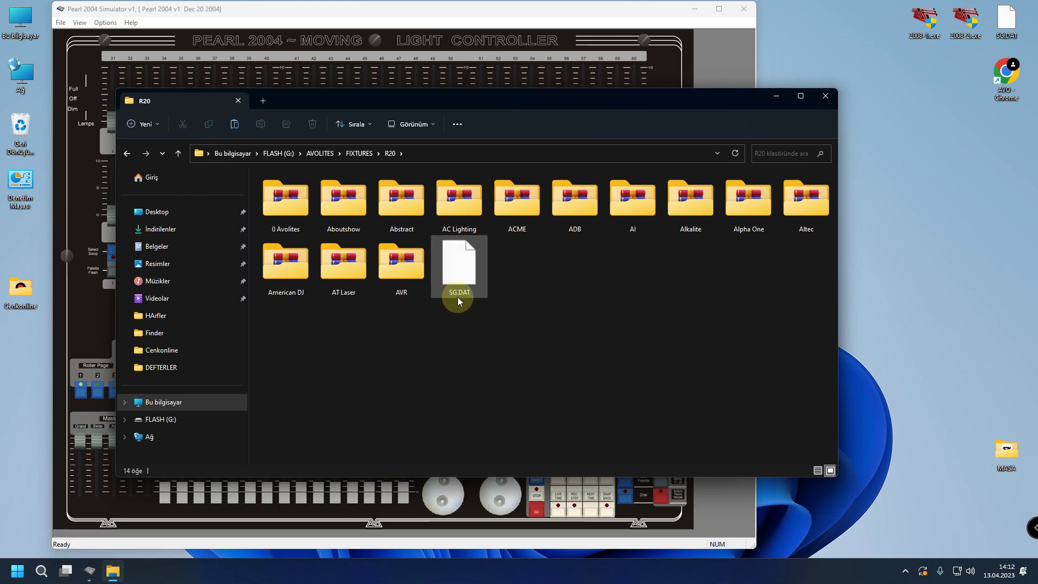
mouse_move(465, 300)
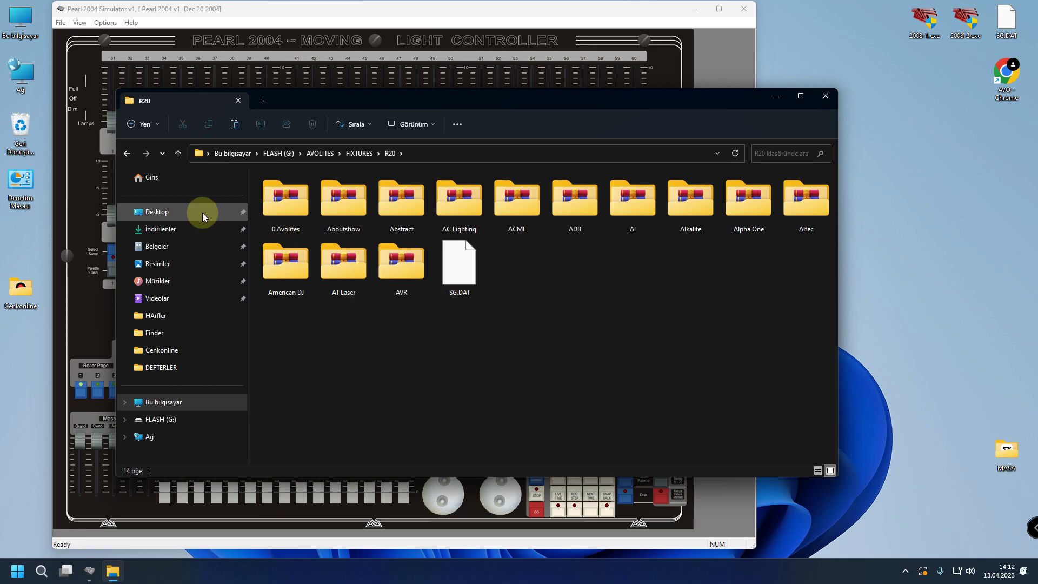
left_click(178, 153)
left_click(178, 154)
left_click(178, 153)
left_click(178, 154)
left_click(177, 154)
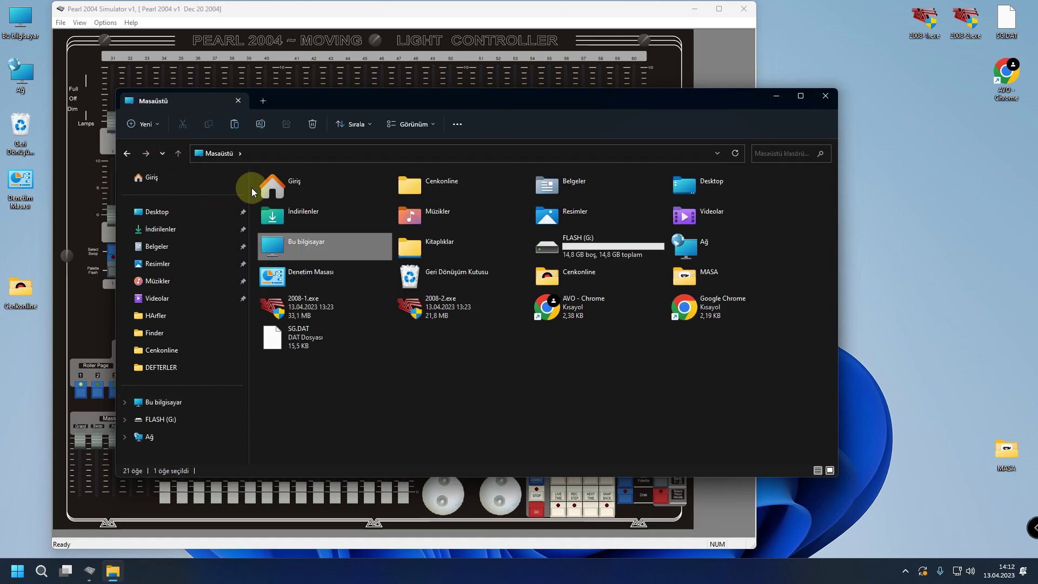
left_click(823, 97)
Step: Delete the AVOLITES folder from the FLASH (G:) drive
double_click(21, 22)
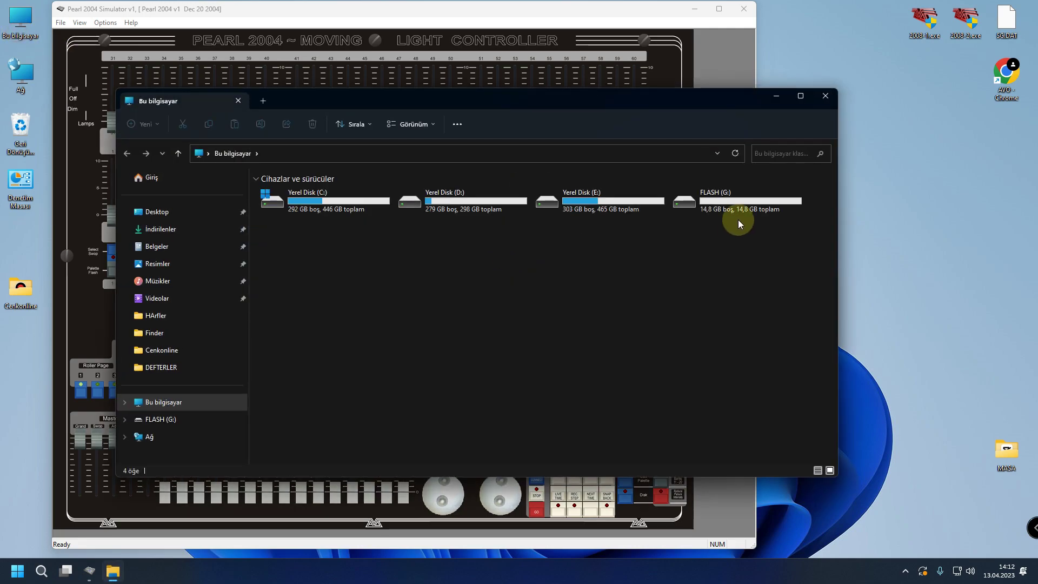
double_click(740, 213)
left_click(378, 191)
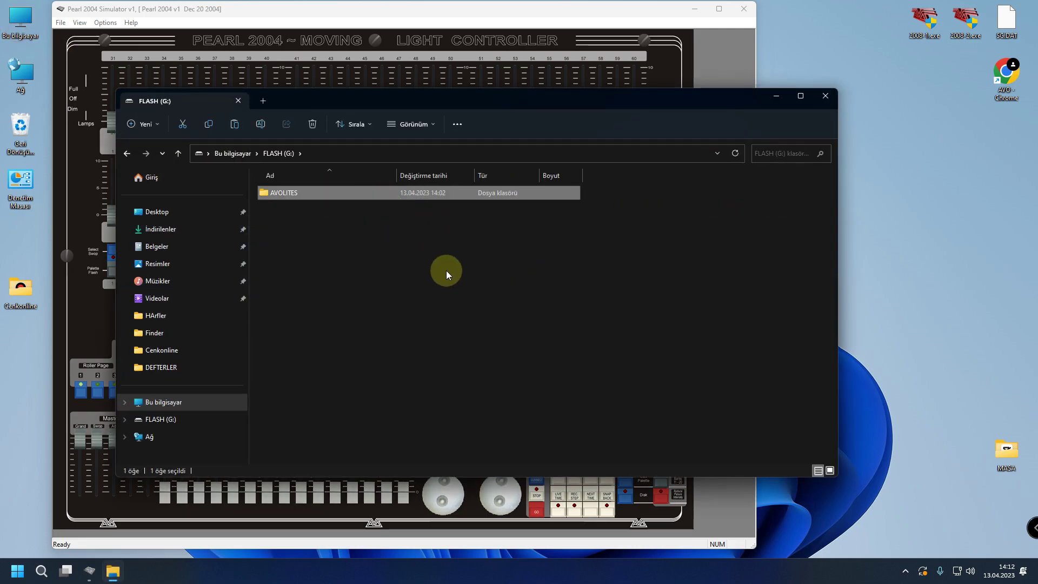
key("Delete")
left_click(573, 329)
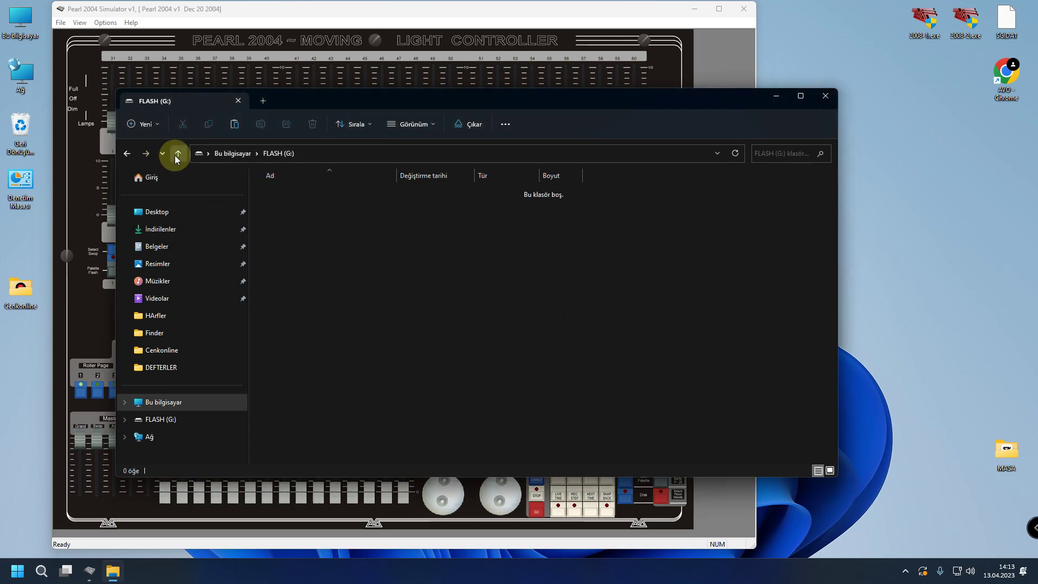
Step: Reopen the FLASH (G:) drive to check its contents, and close the file window
left_click(176, 155)
double_click(697, 200)
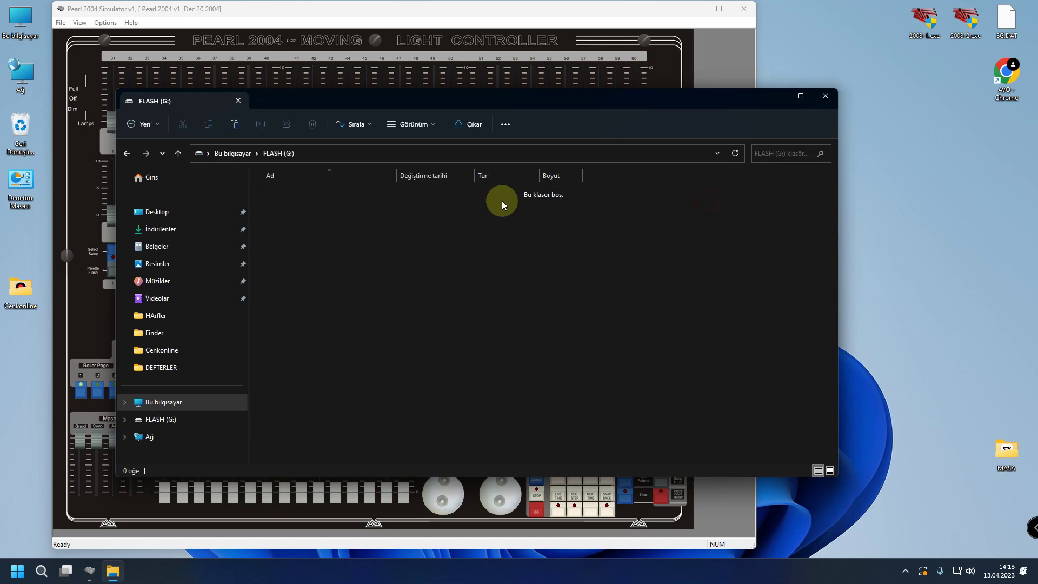
left_click(176, 155)
left_click(825, 96)
Step: Run the 2008-1 Personality Library installer, set the destination to G:\AVOLITES\FIXTURES\R20\ and check the flash drive's letter in the file manager
left_click(949, 281)
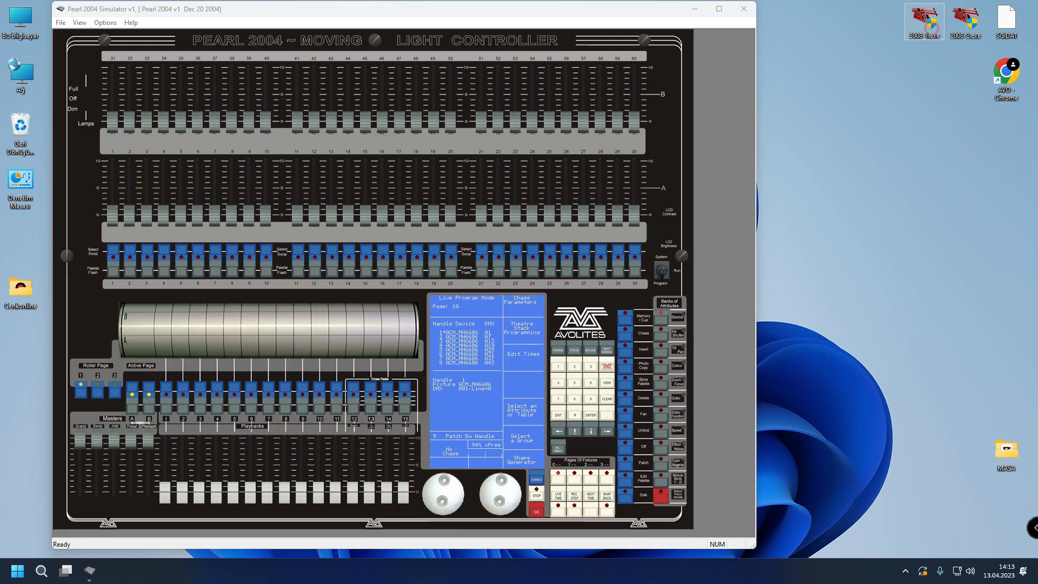
left_click(578, 371)
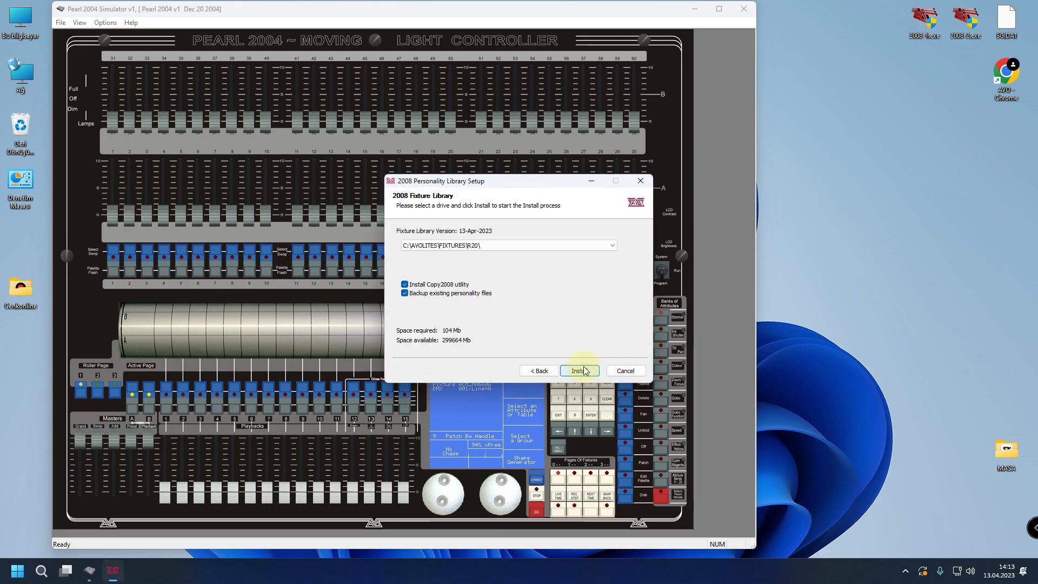
left_click(493, 246)
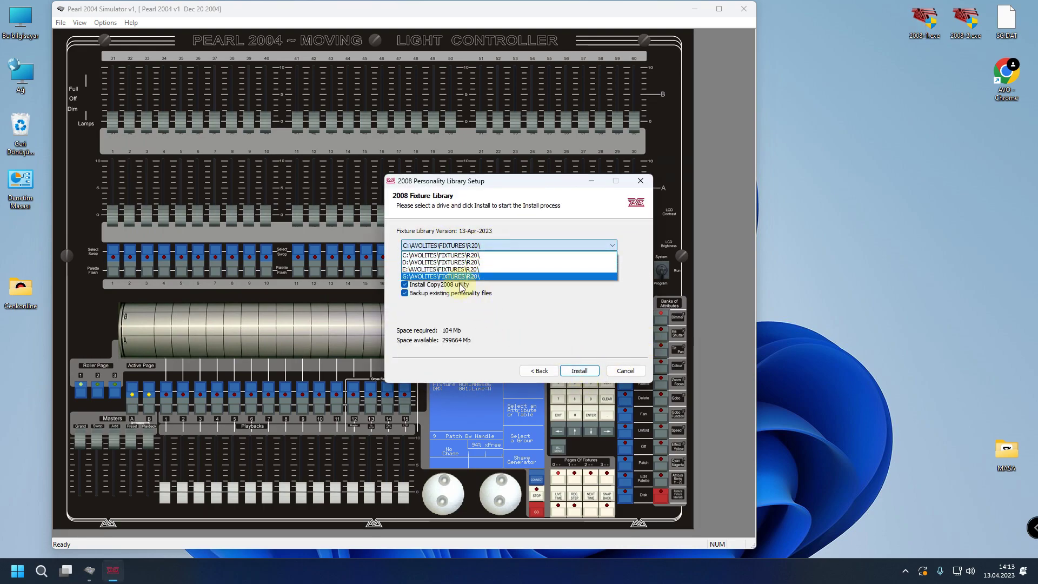
left_click(420, 277)
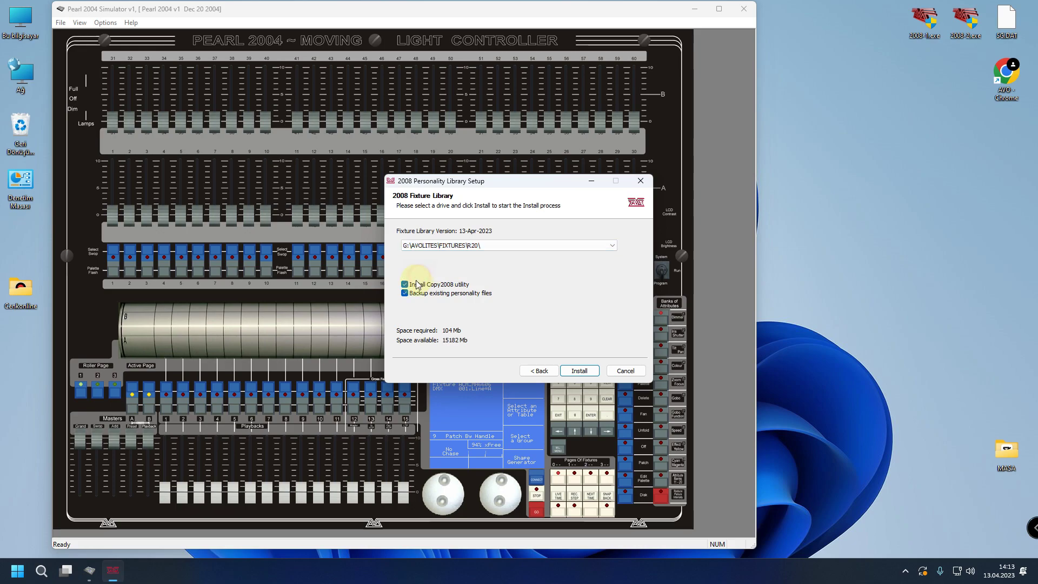
double_click(21, 22)
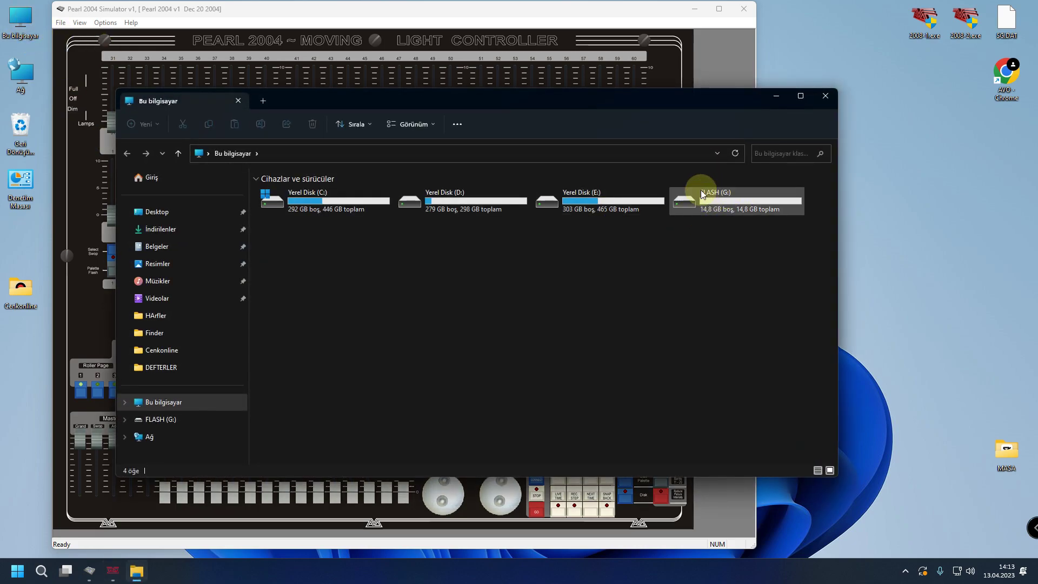
left_click(827, 95)
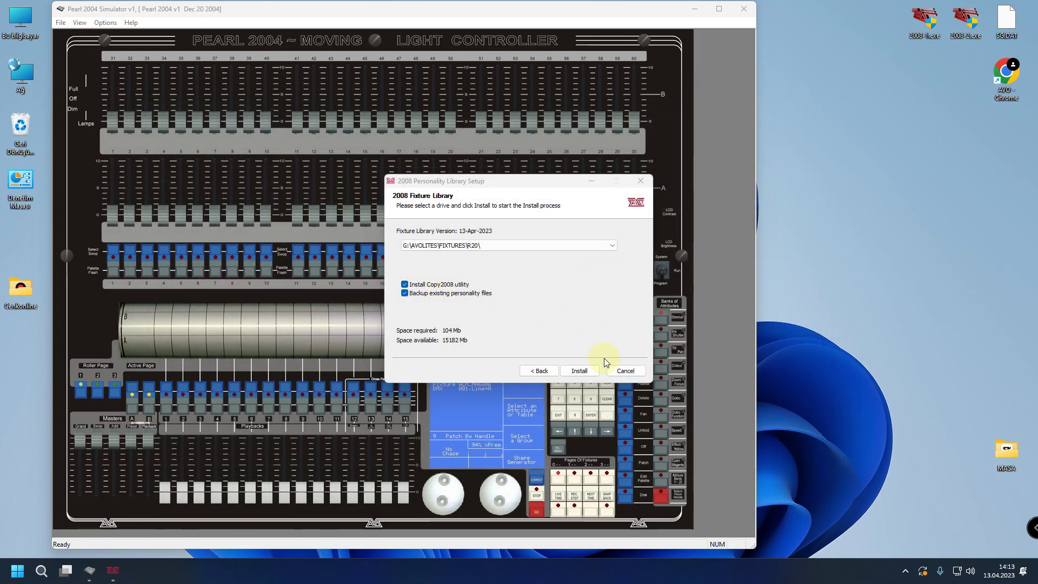
Step: Install the 2008 Personality Library with the extraction details shown, and place the setup window beside the simulator
left_click(585, 371)
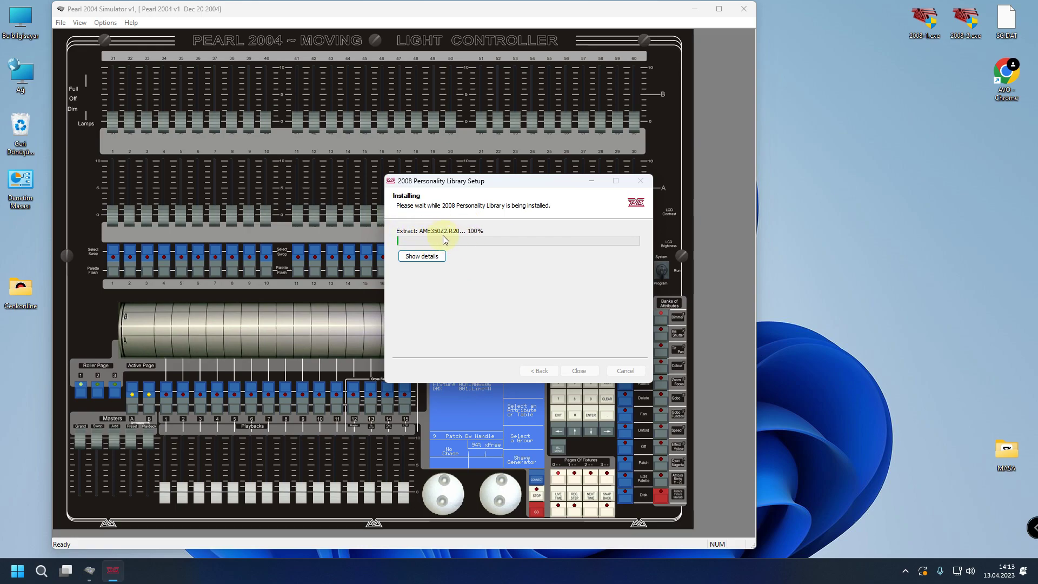
left_click(425, 255)
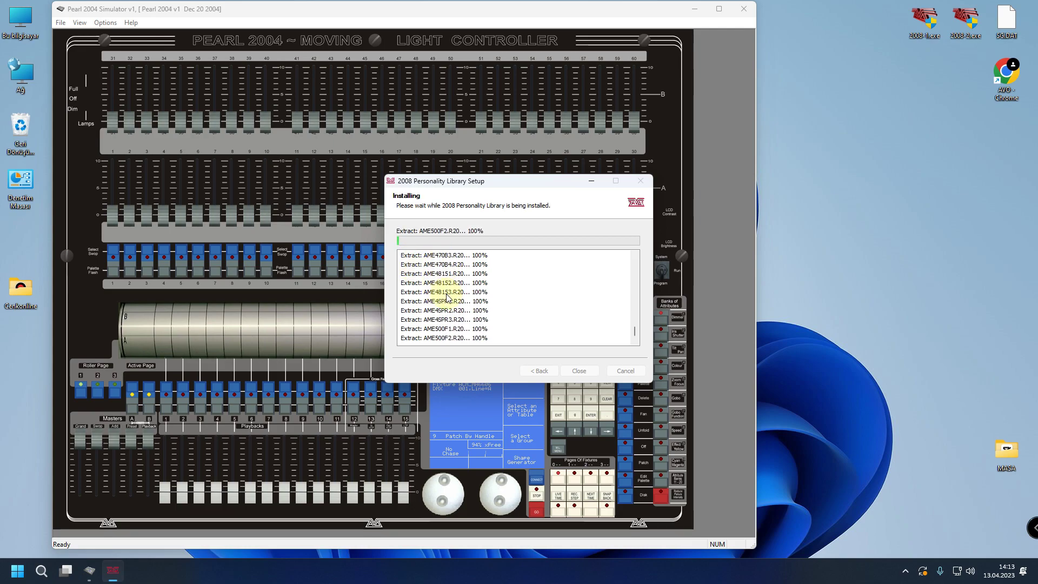
left_click_drag(528, 181, 905, 180)
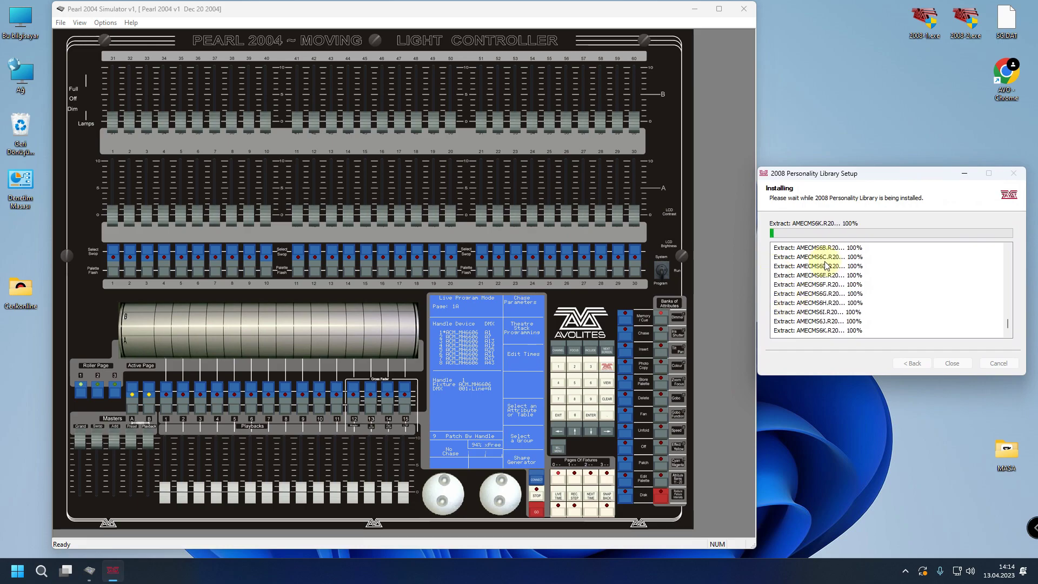
Step: Open AVOLITES\FIXTURES\R20 on the FLASH (G:) drive to watch the fixture folders being added, keeping the installer's progress in view
double_click(33, 23)
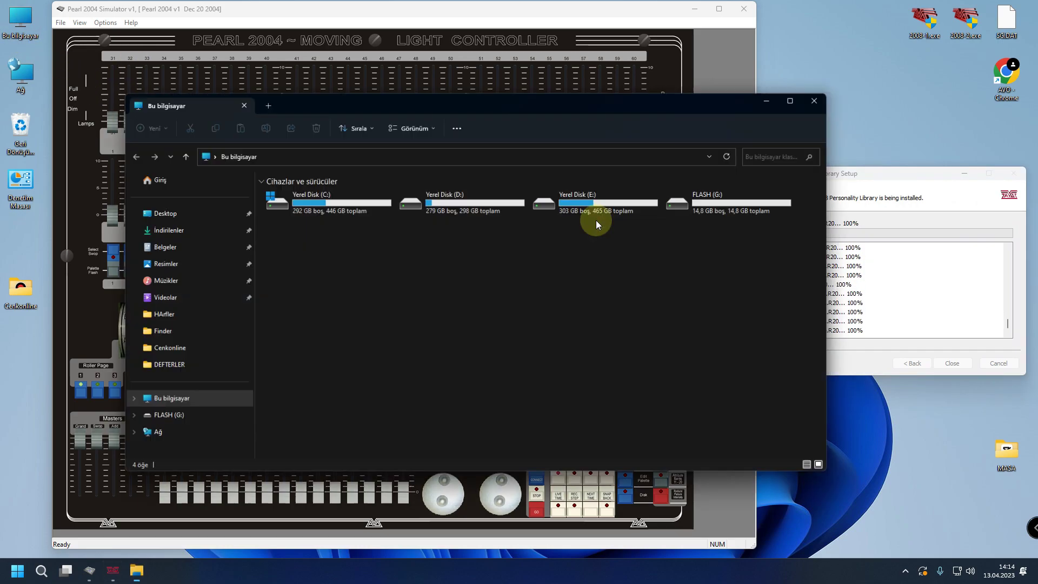
double_click(690, 202)
double_click(274, 194)
double_click(274, 194)
double_click(275, 193)
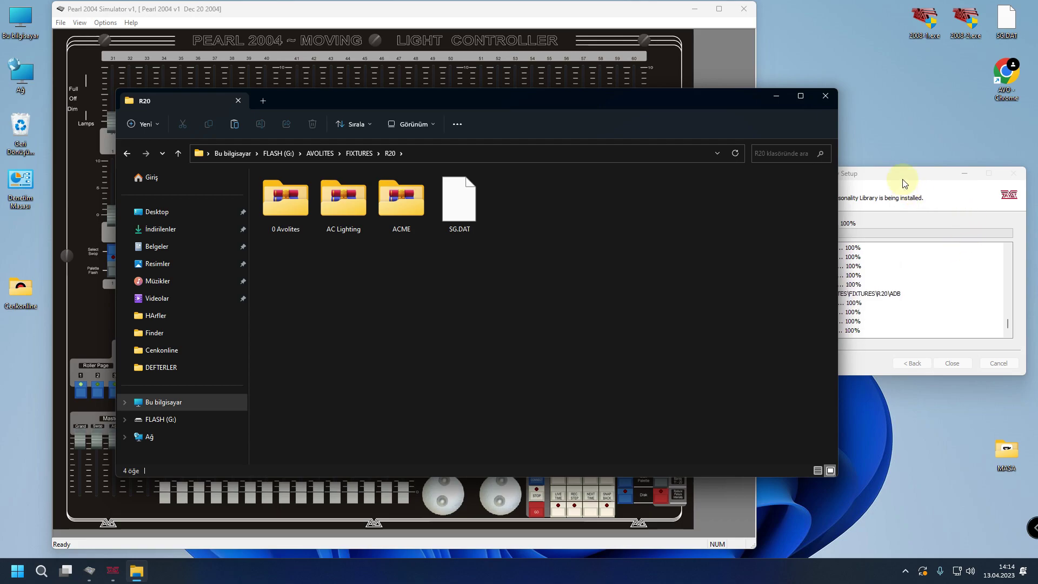
left_click_drag(907, 178, 851, 204)
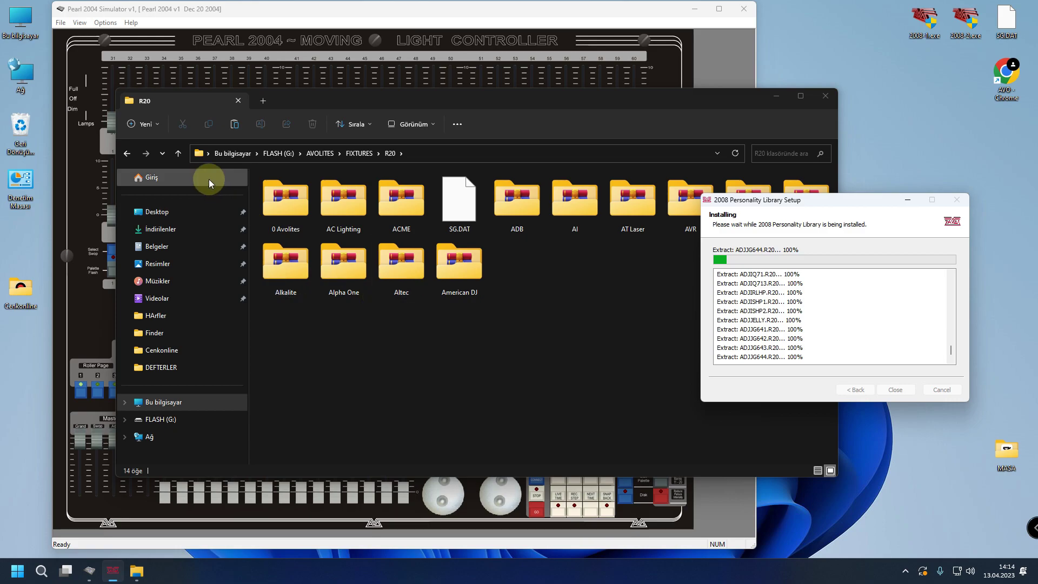
Step: Back out of the R20 folder level by level to the computer's drive overview
left_click(178, 154)
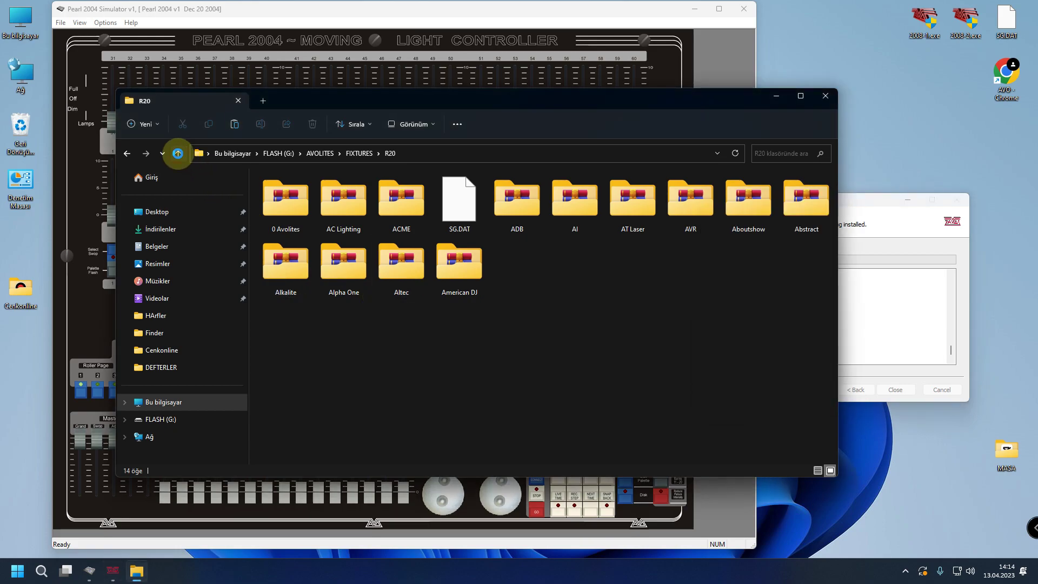
left_click(178, 154)
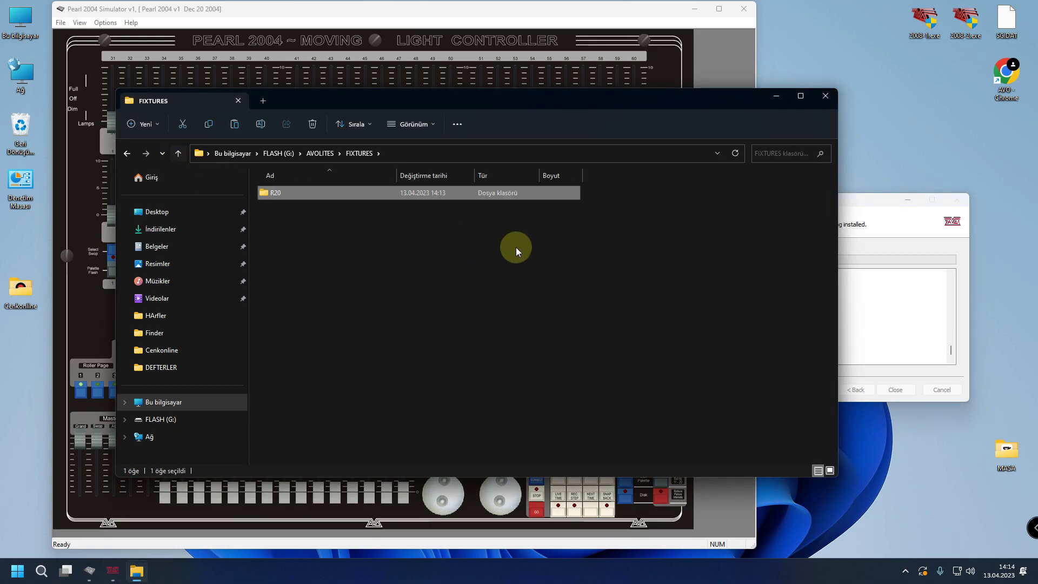
left_click(178, 153)
left_click(177, 154)
left_click(178, 154)
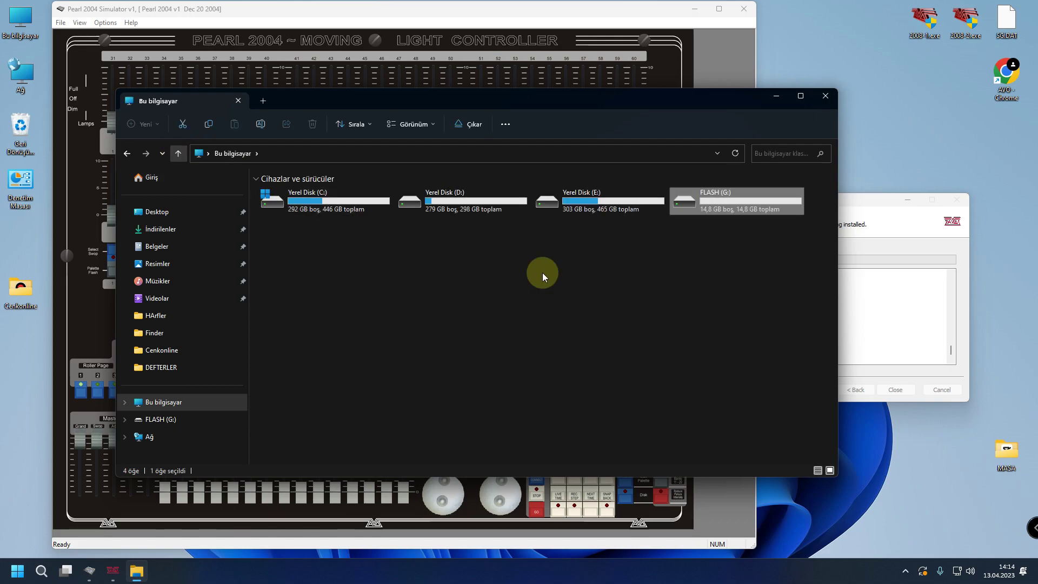
Step: Walk through the folder structure from FLASH (G:) down to AVOLITES\FIXTURES\R20 and display the folder's full path
double_click(739, 208)
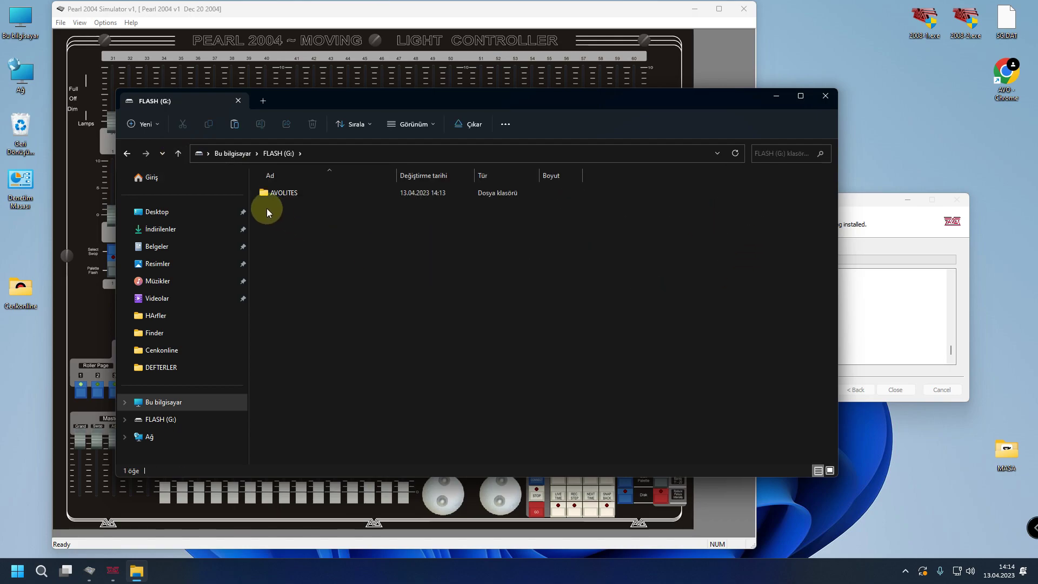
left_click(284, 193)
double_click(284, 194)
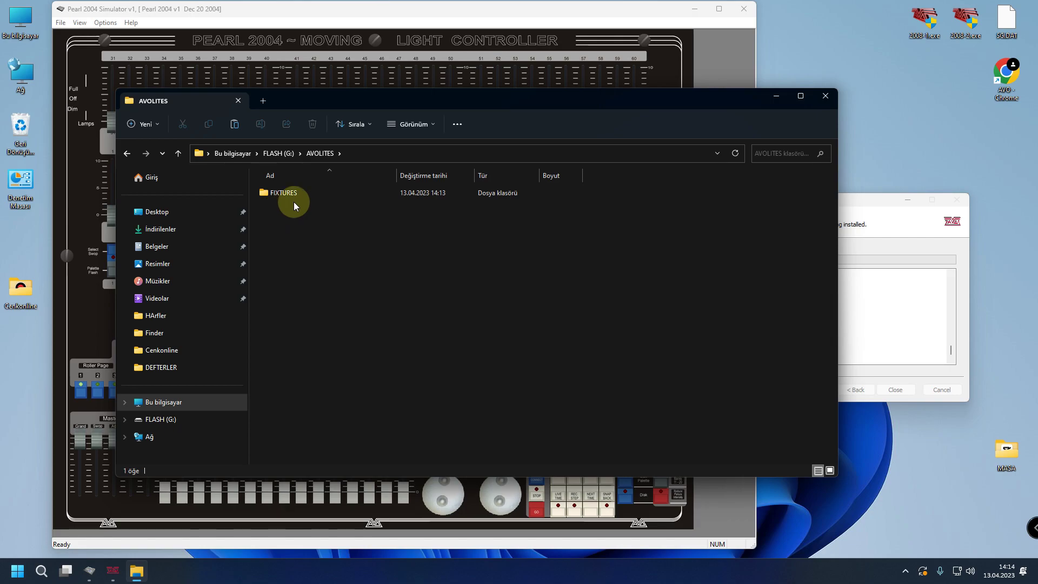
left_click(293, 199)
double_click(293, 199)
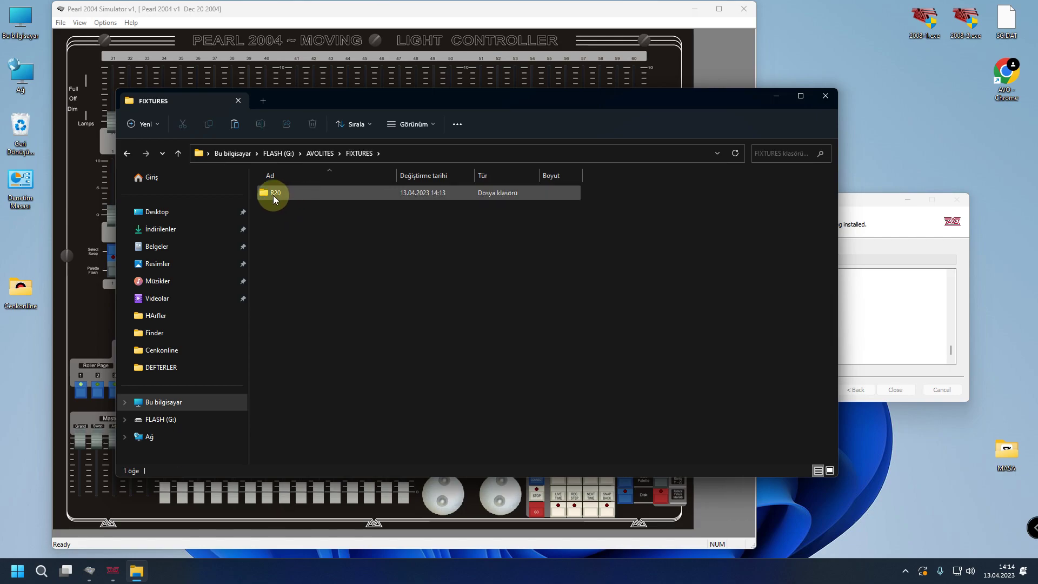
double_click(273, 196)
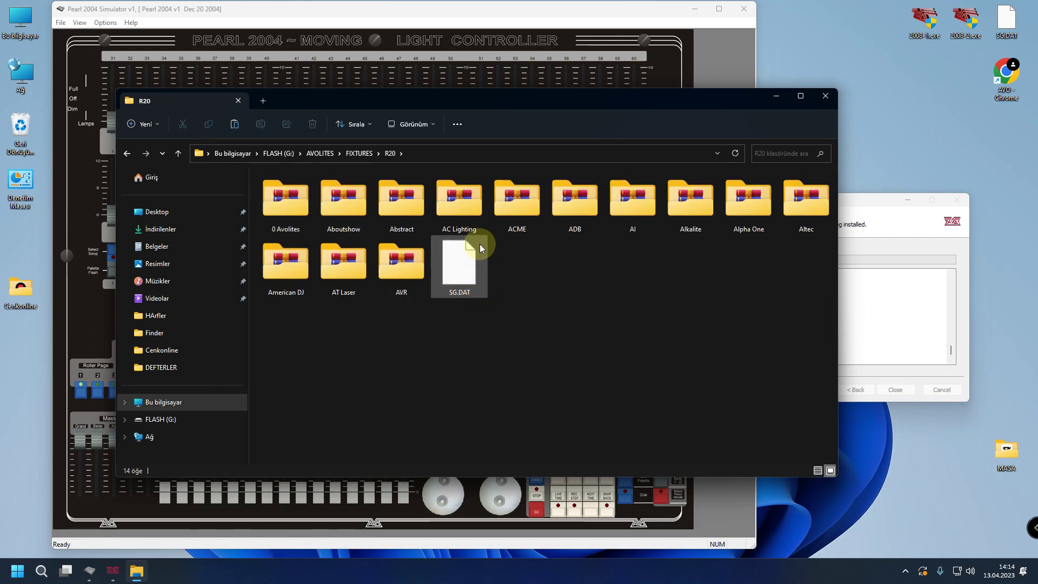
left_click(412, 154)
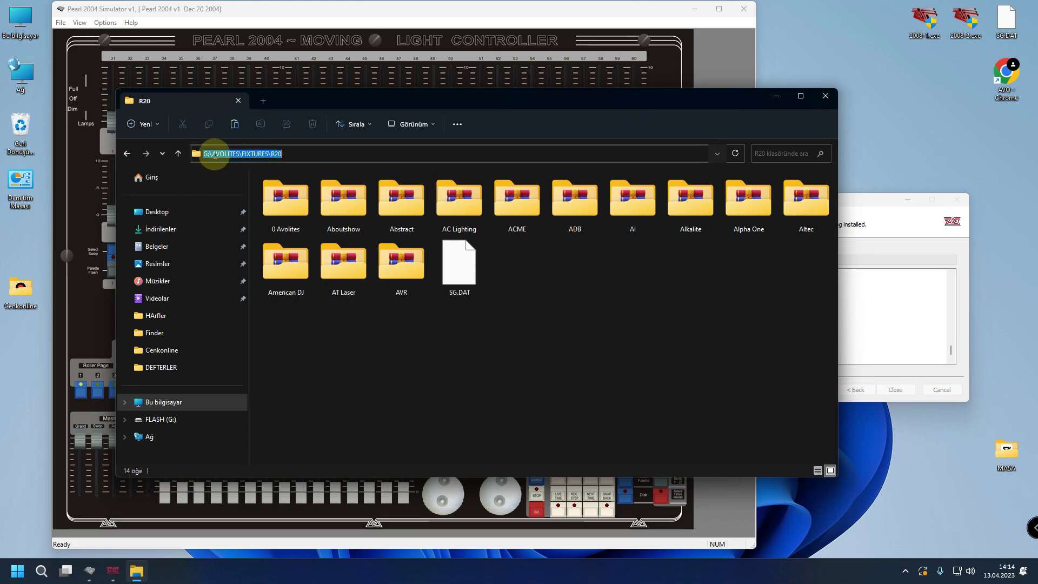